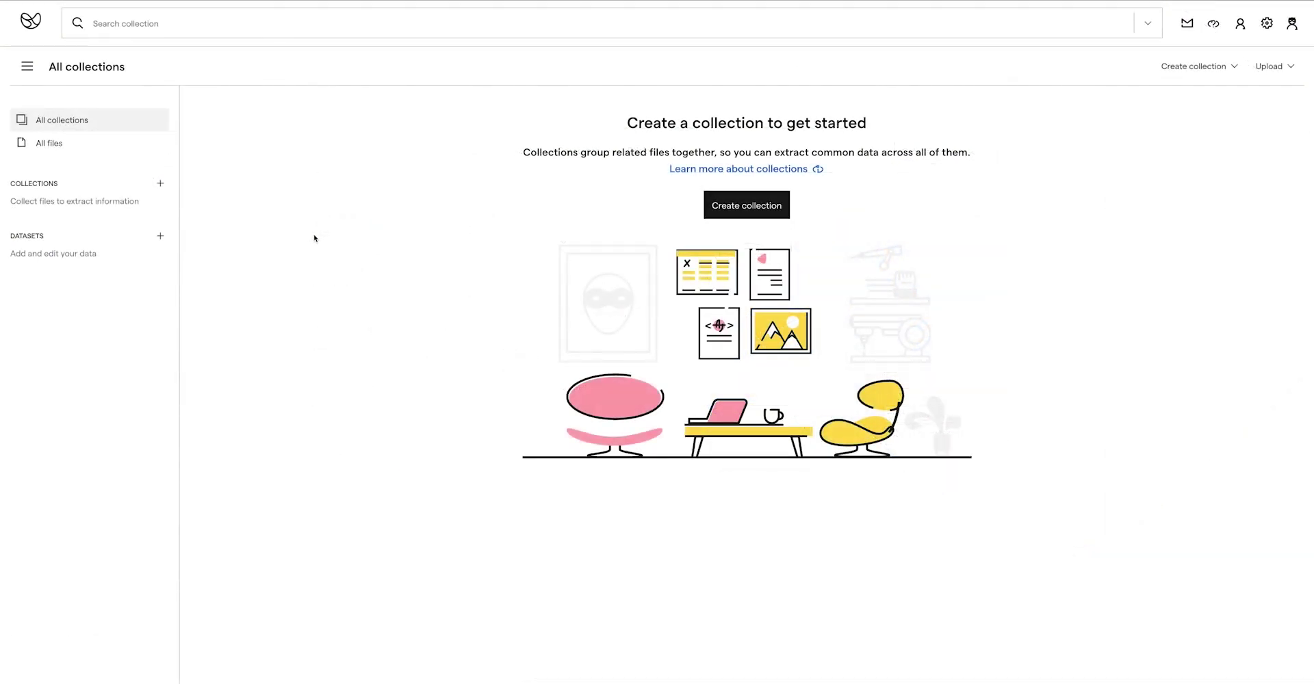
Create a new empty collection called 'Medical Forms'.
left_click(162, 184)
type("Medical Form")
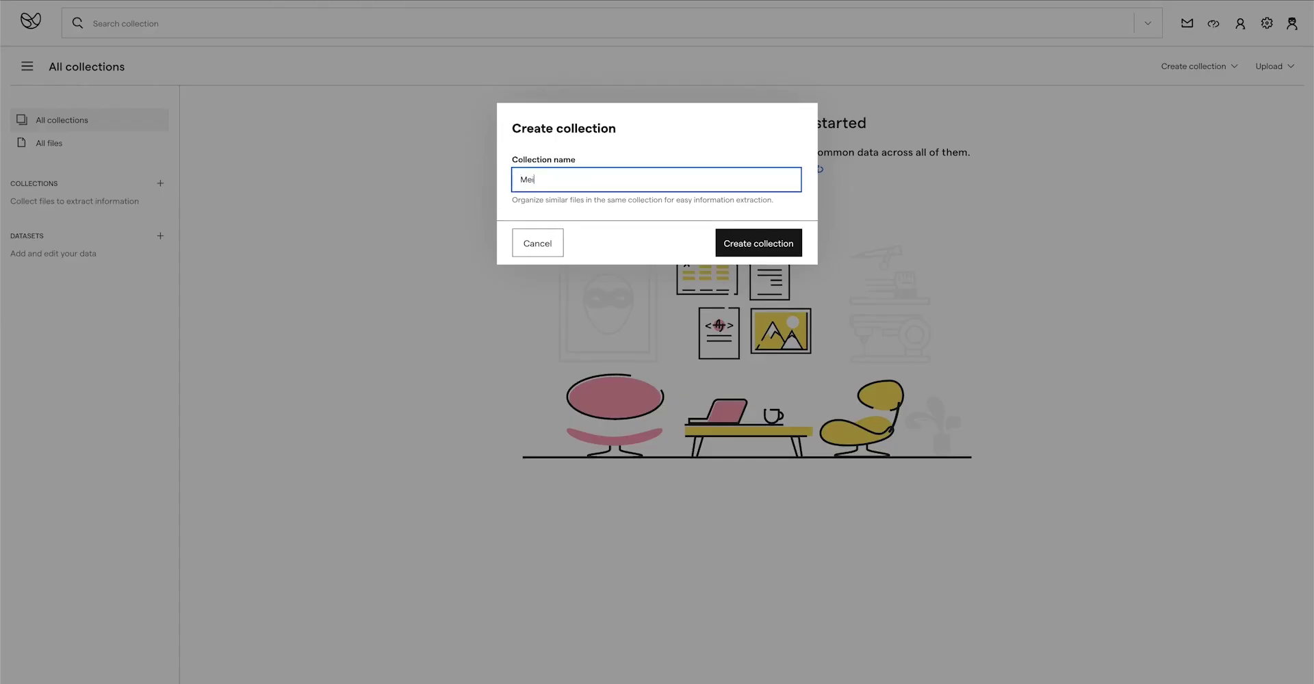
type("s")
left_click(746, 240)
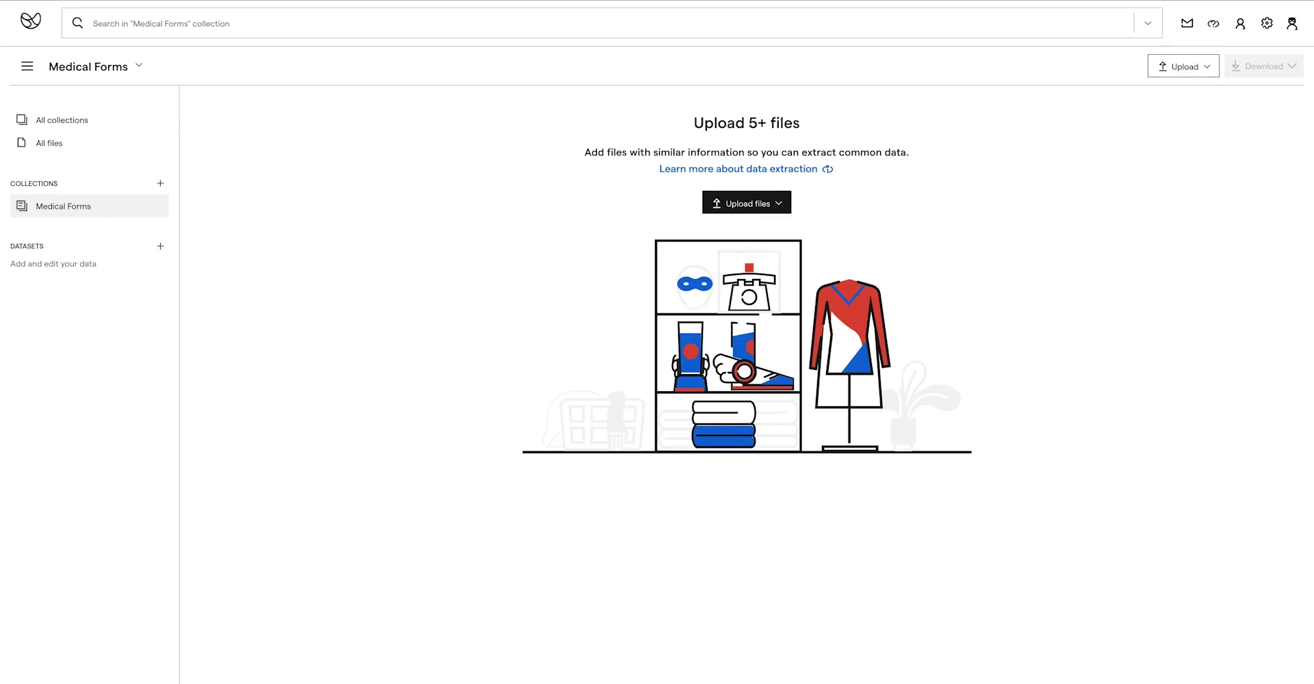
Upload the nine records PDFs (records-0 to records-8) into the Medical Forms collection.
left_click_drag(1310, 185, 833, 228)
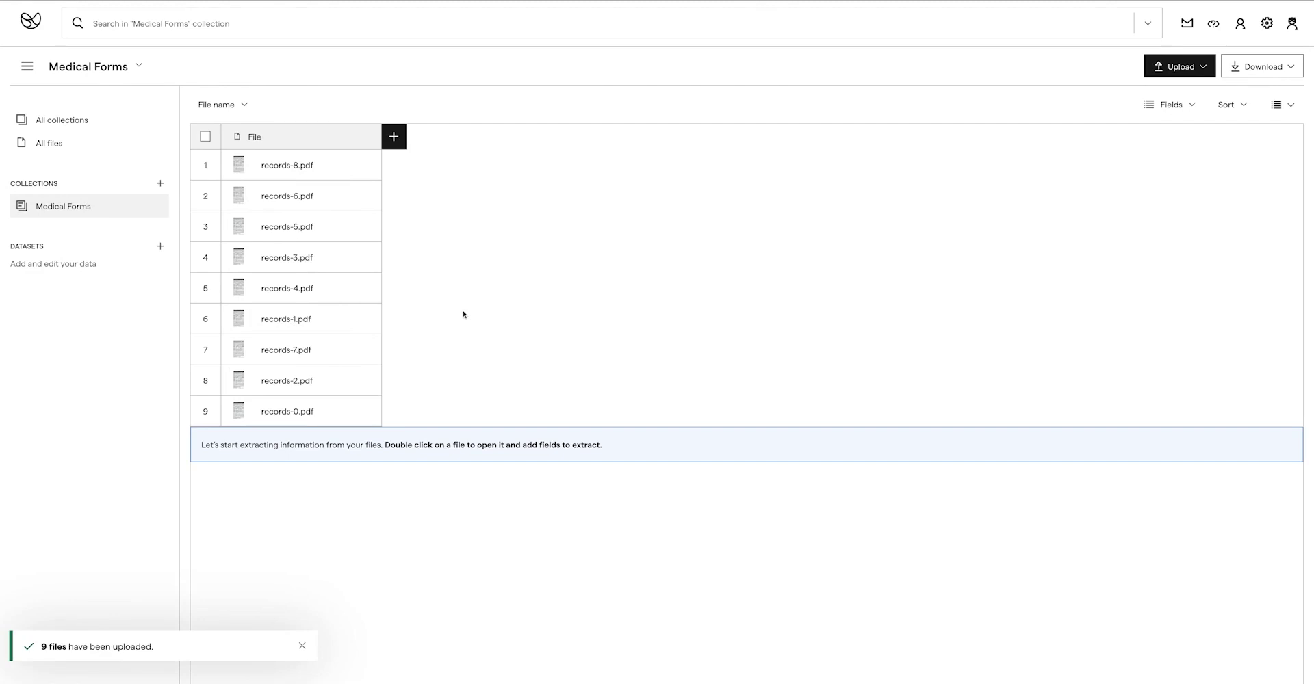
In records-4.pdf, define an 'Account Number' field from the form's Account # value.
double_click(241, 173)
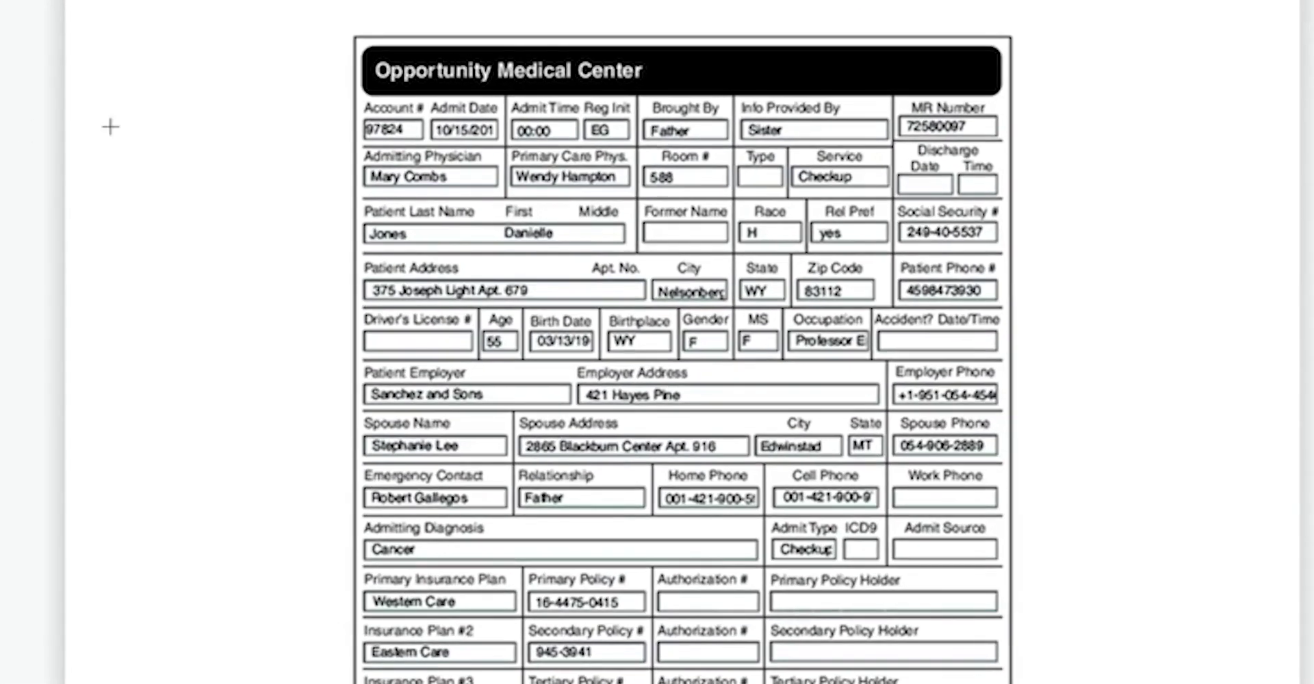
left_click_drag(365, 130, 456, 182)
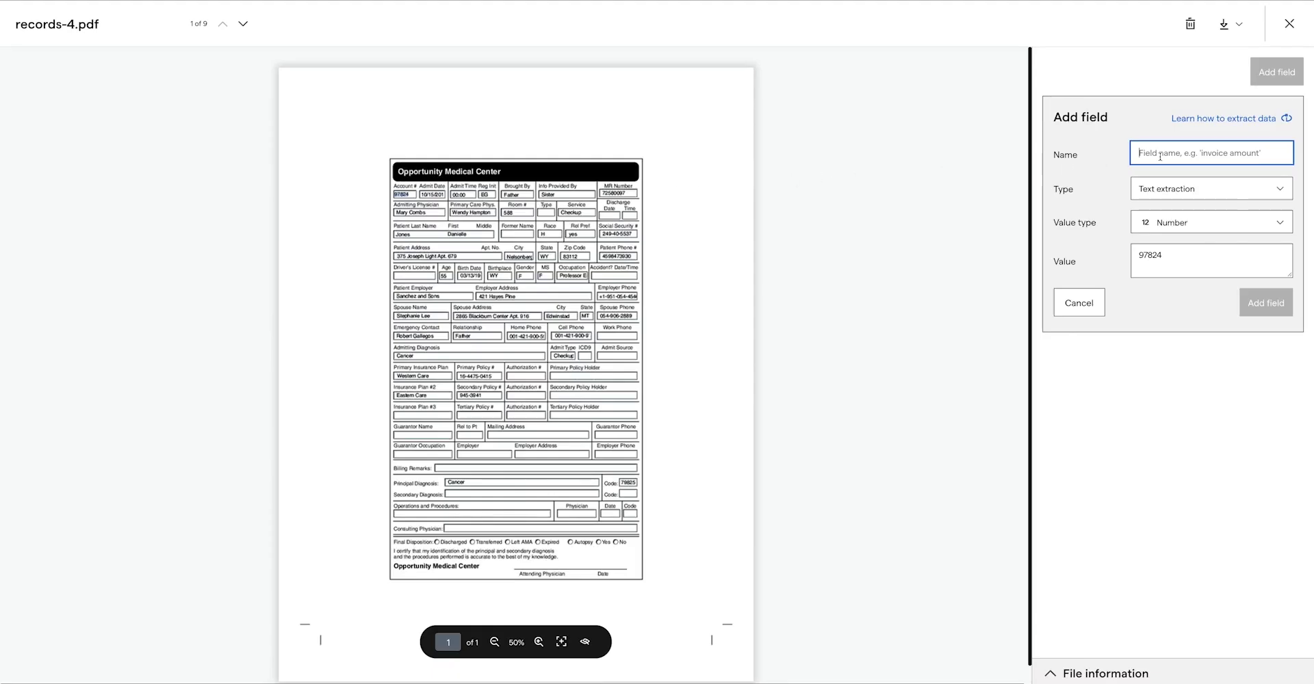
type("Account N")
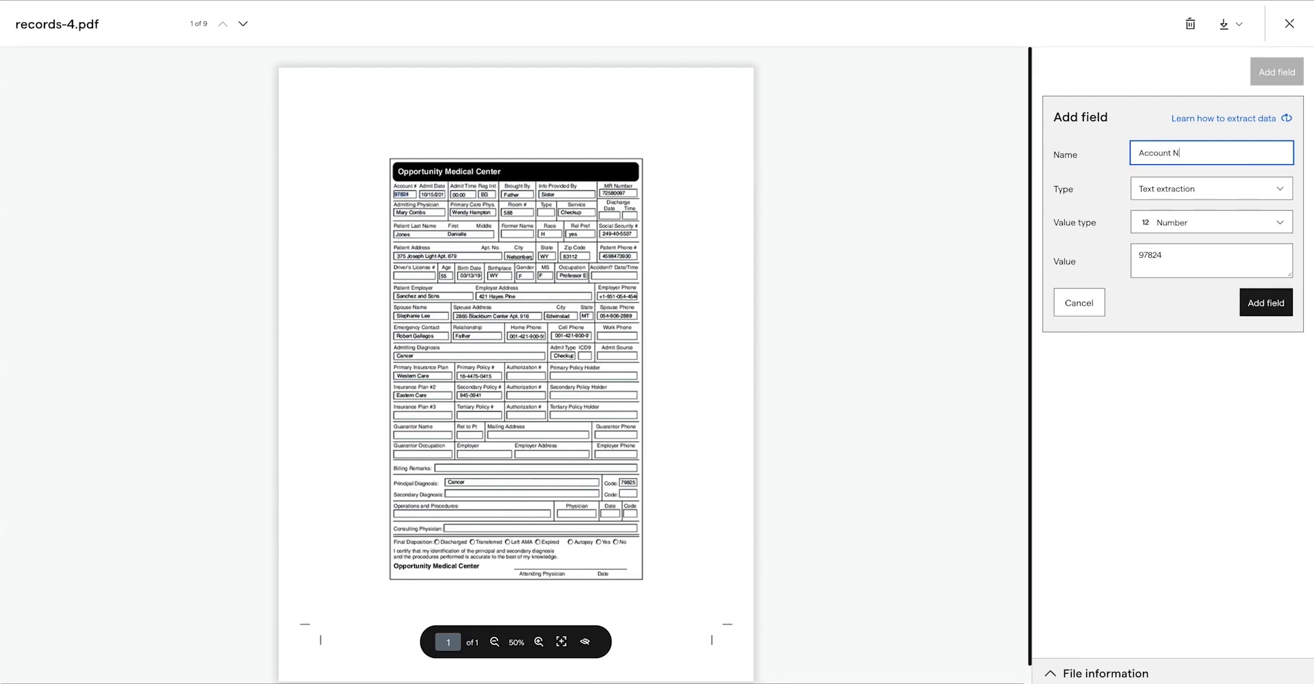
type("umber")
left_click(1266, 302)
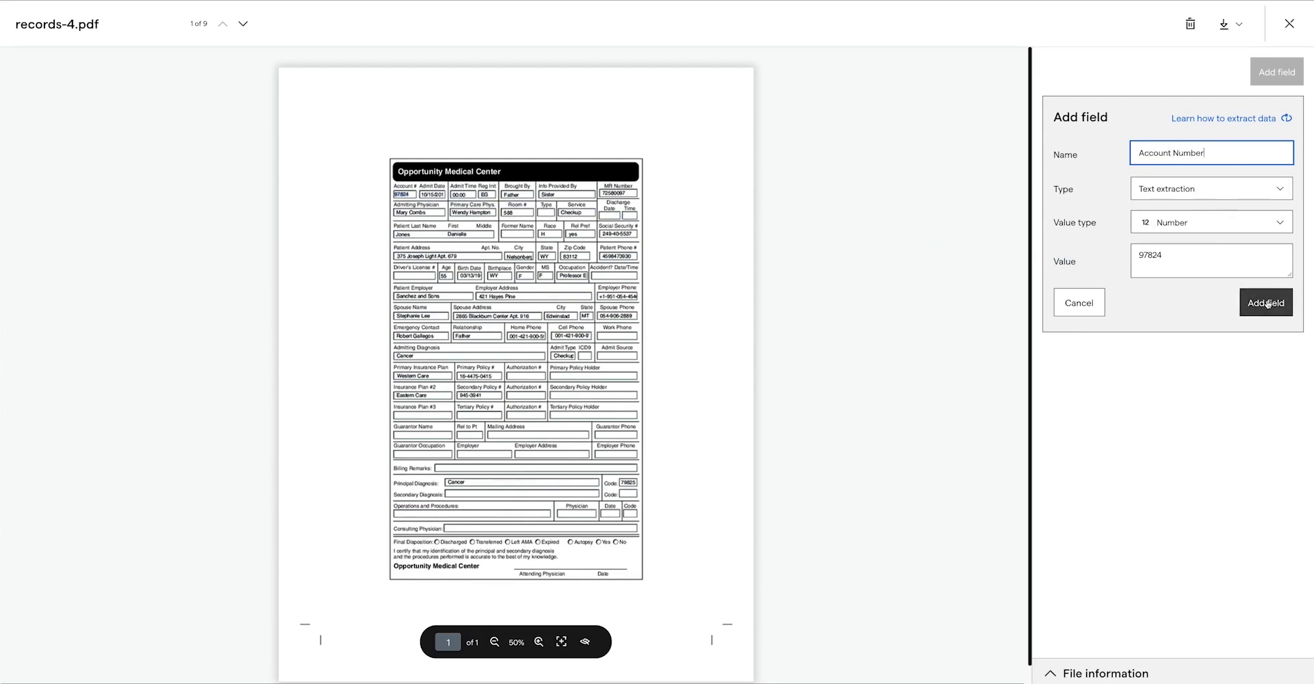
left_click(1291, 26)
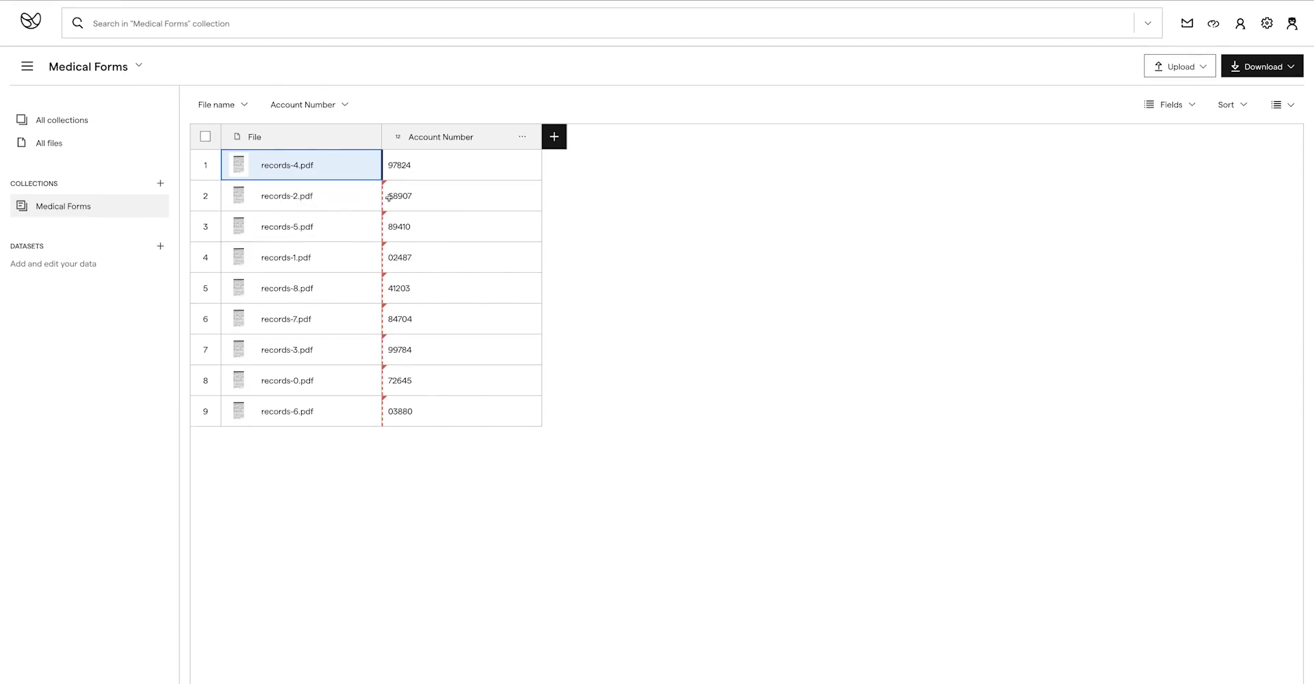
mouse_move(383, 198)
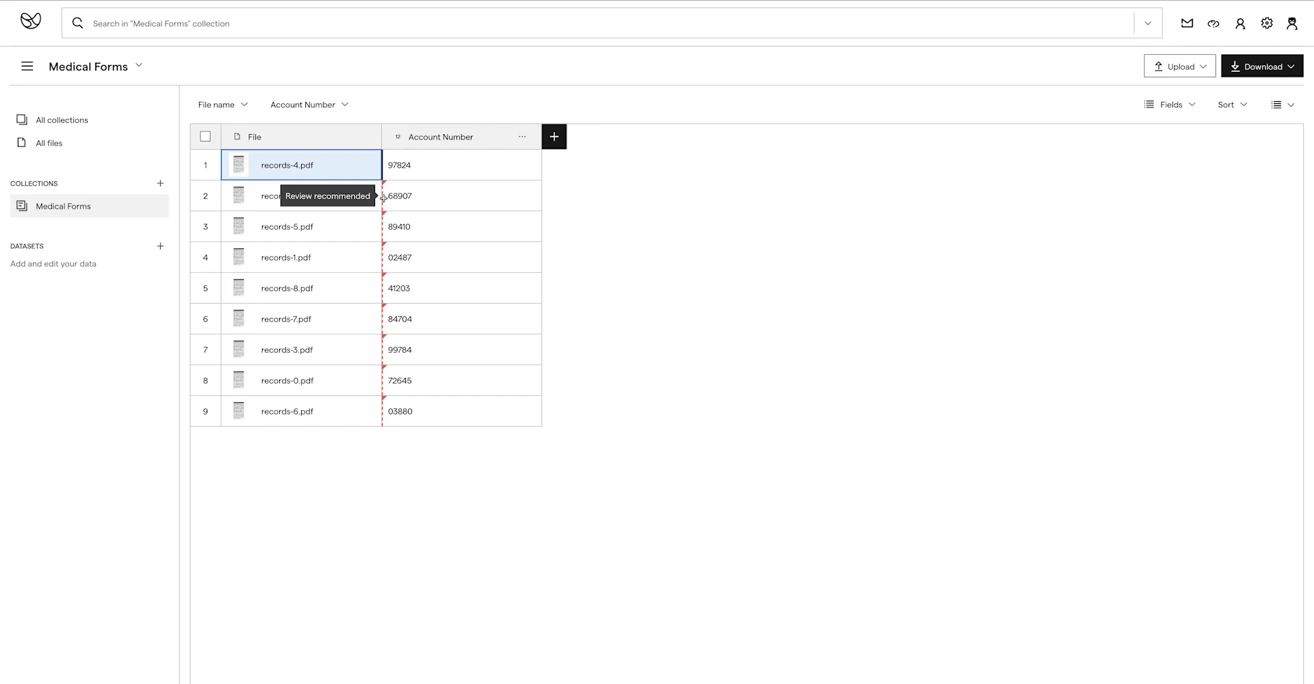
left_click(457, 199)
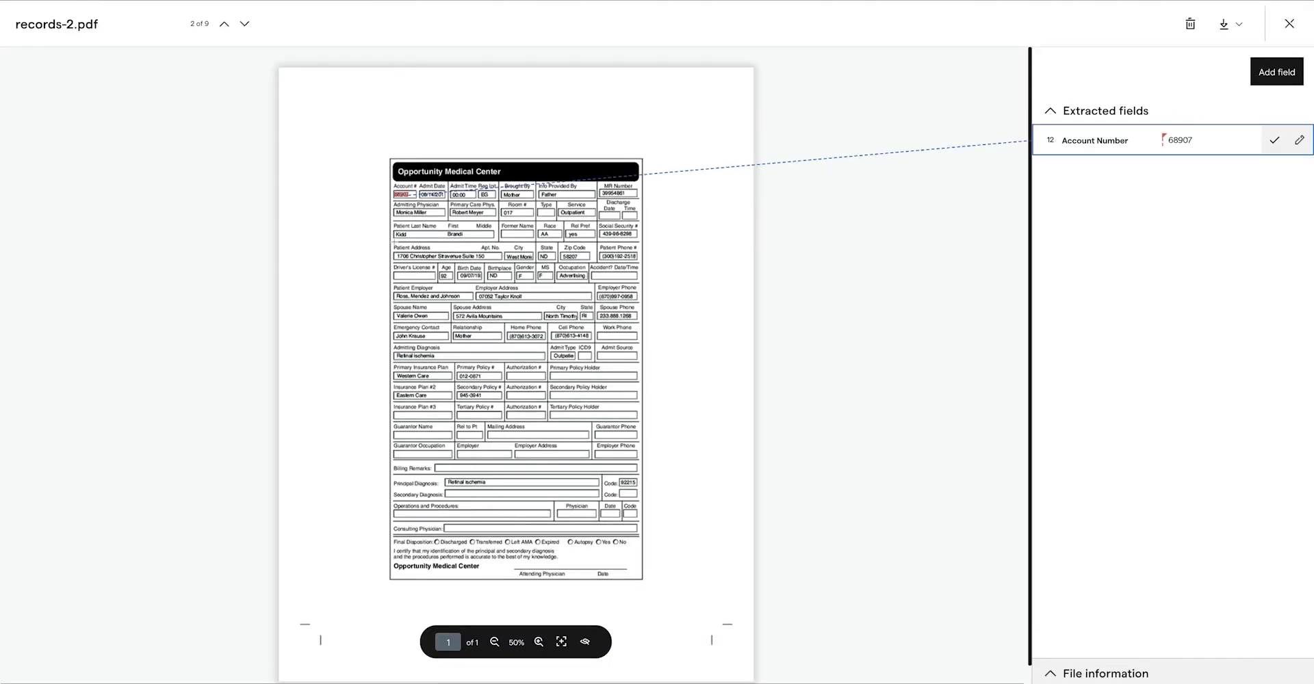
Confirm Account Number 68907 for records-2 and 89410 for records-5, then return to the table.
left_click(539, 642)
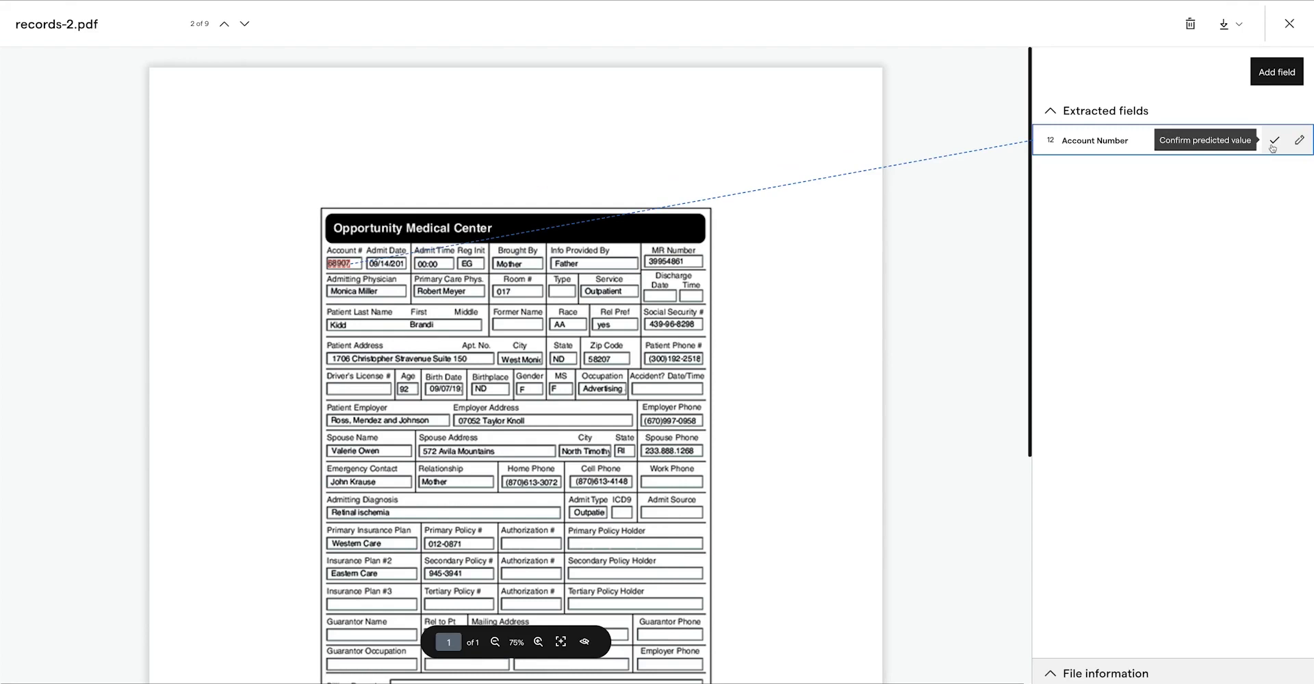
left_click(1274, 142)
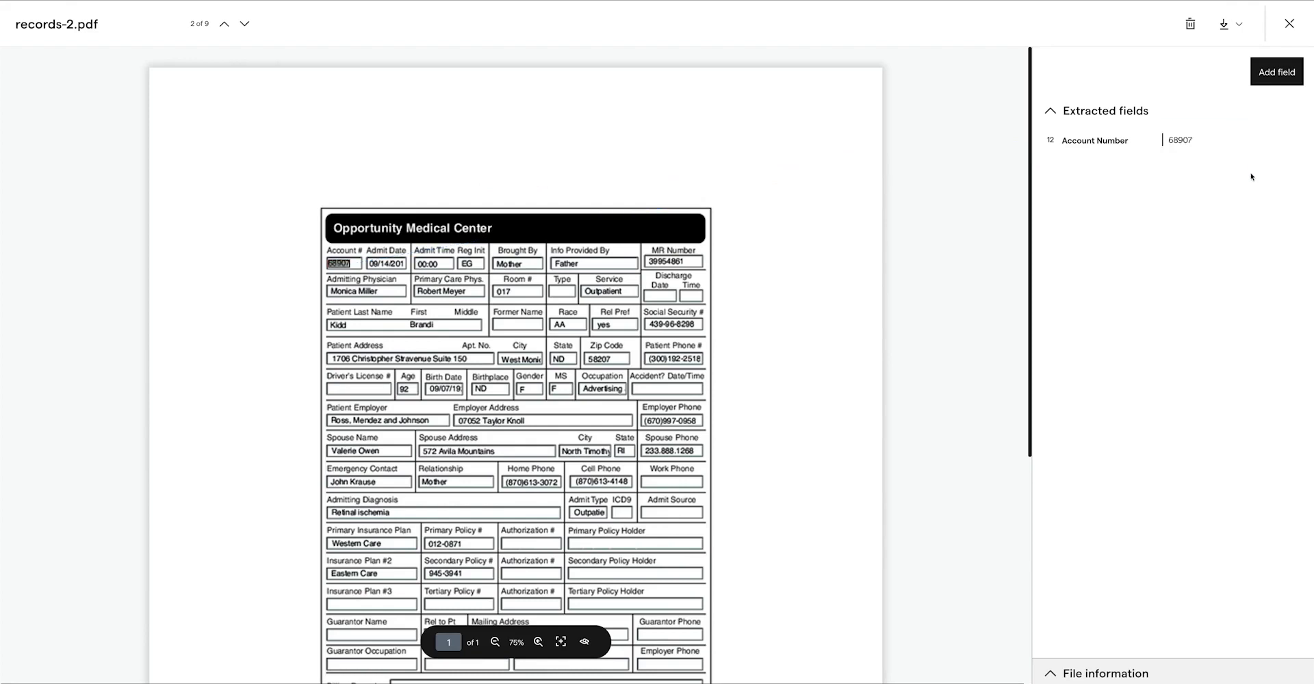
left_click(251, 33)
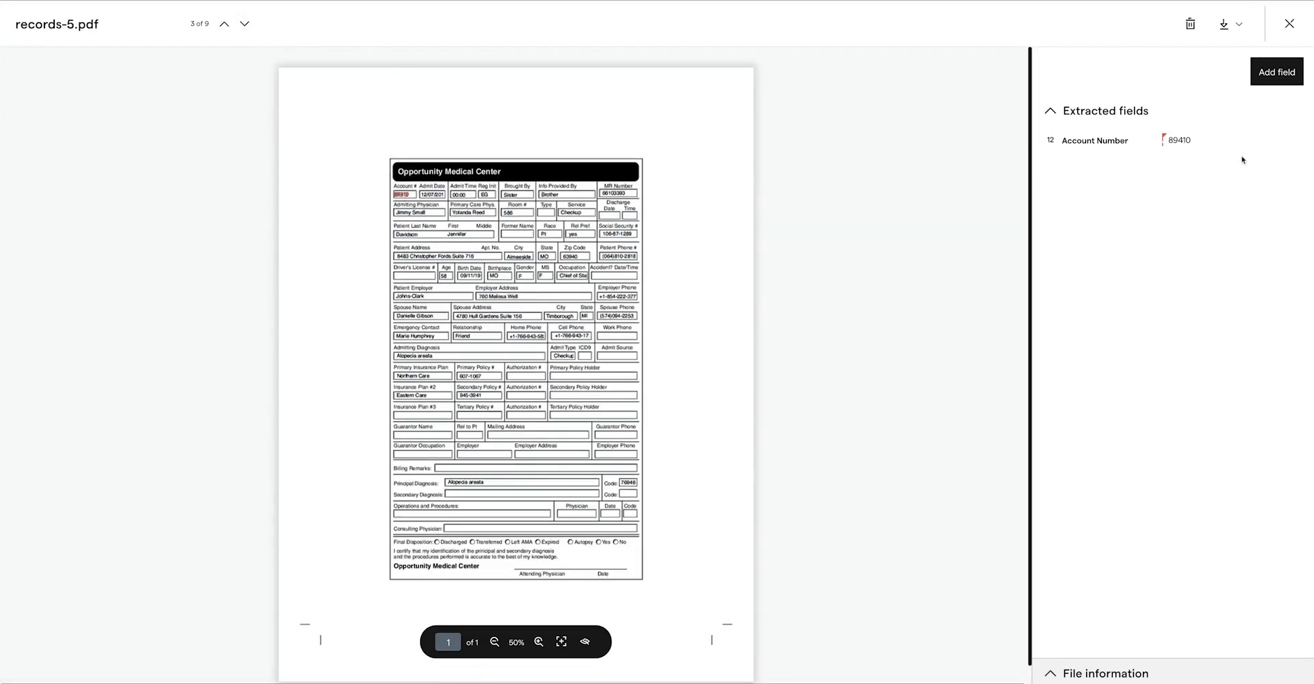
left_click(1272, 143)
left_click(244, 25)
mouse_move(1157, 142)
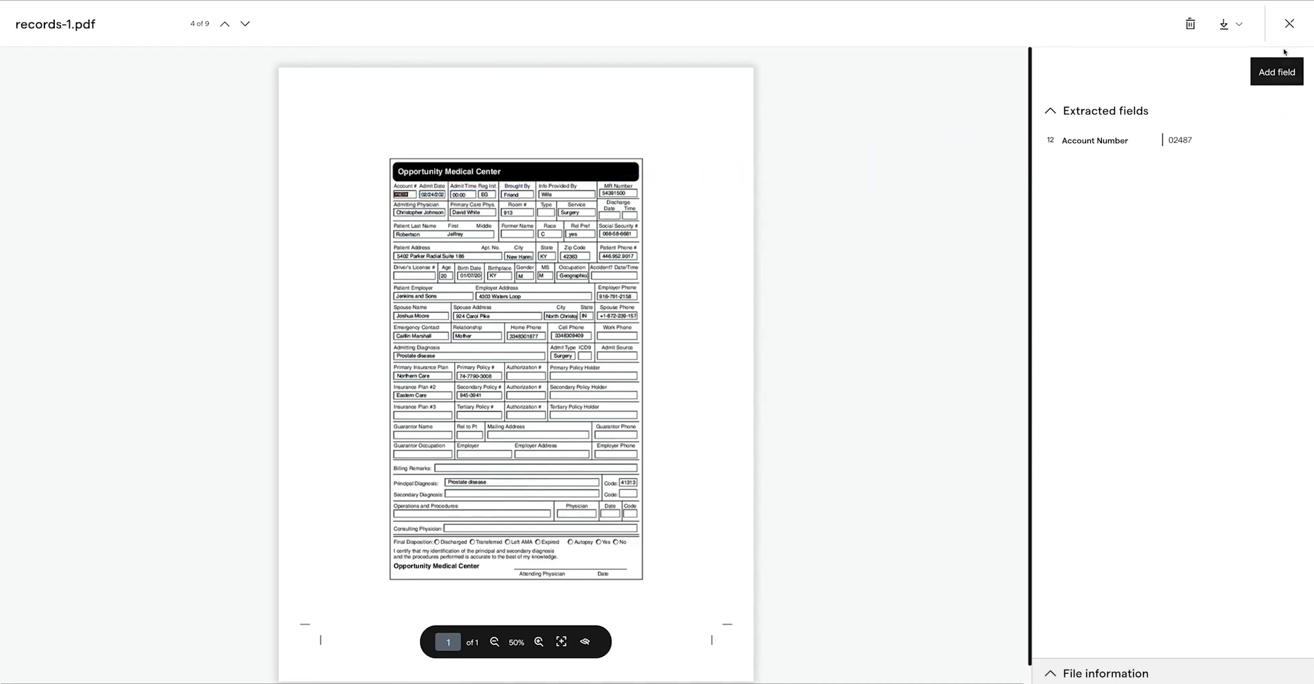
left_click(1290, 26)
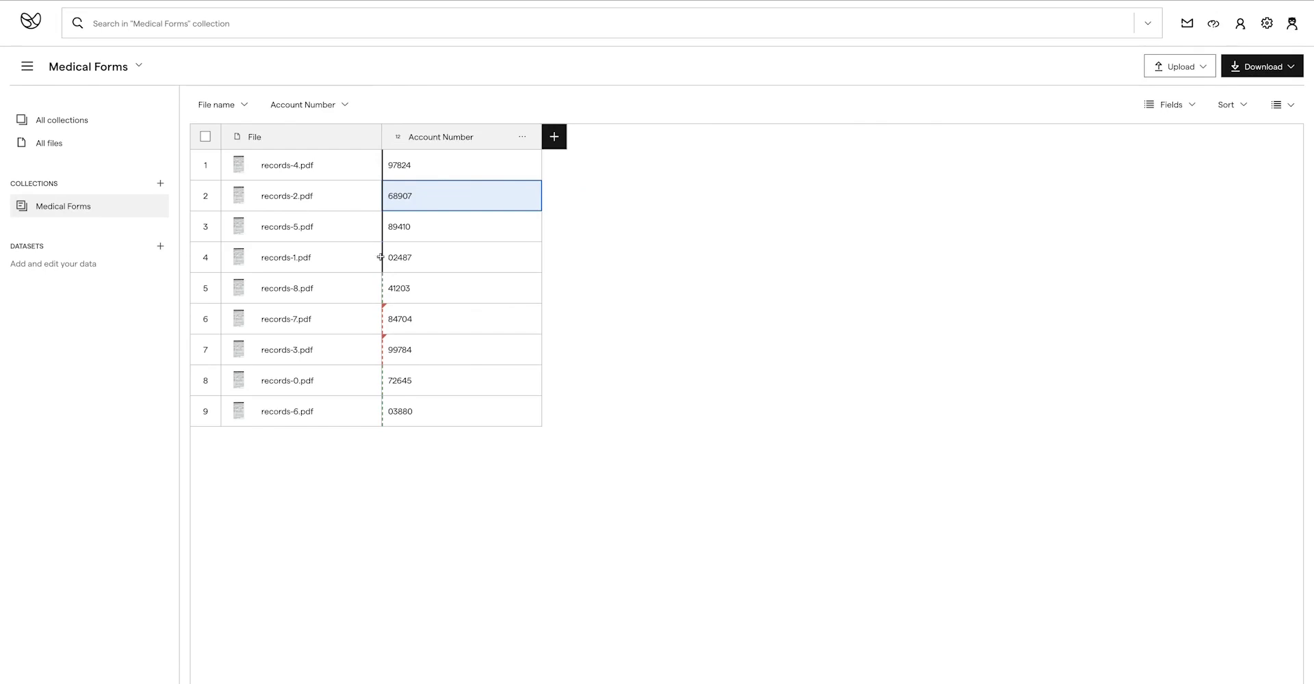
Open records-9.pdf in the document viewer from the Medical Forms table.
mouse_move(385, 291)
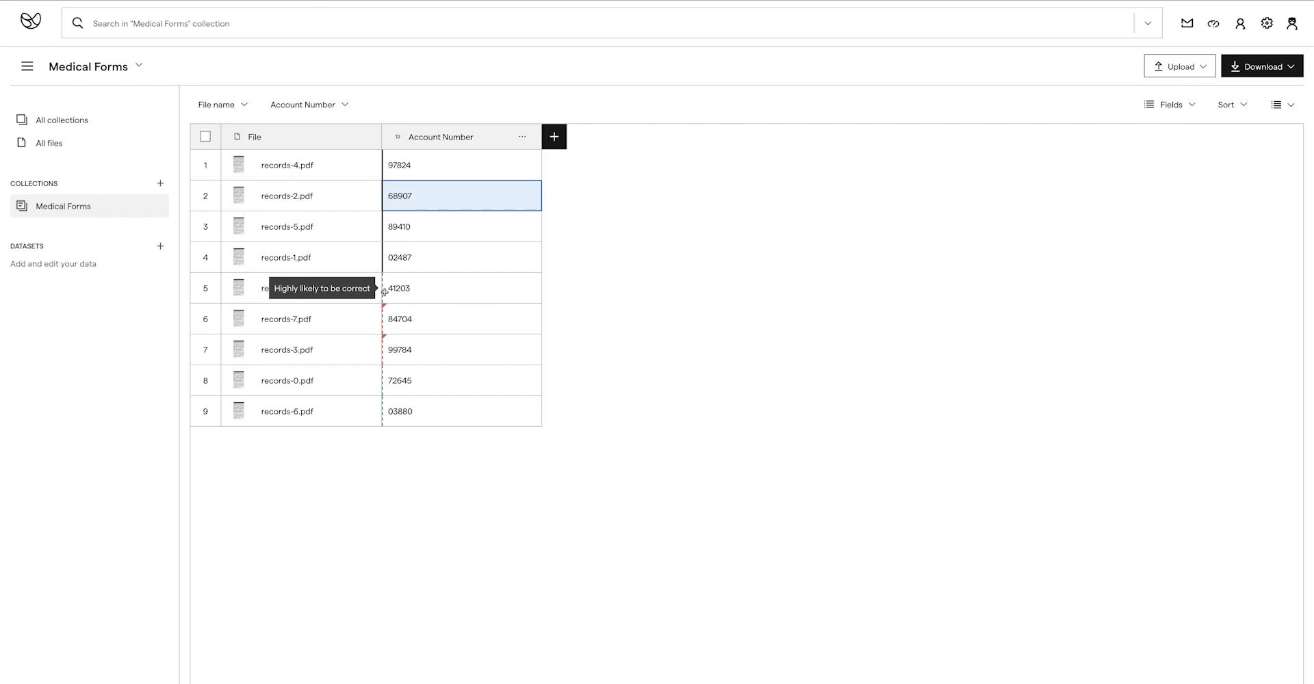
left_click(246, 296)
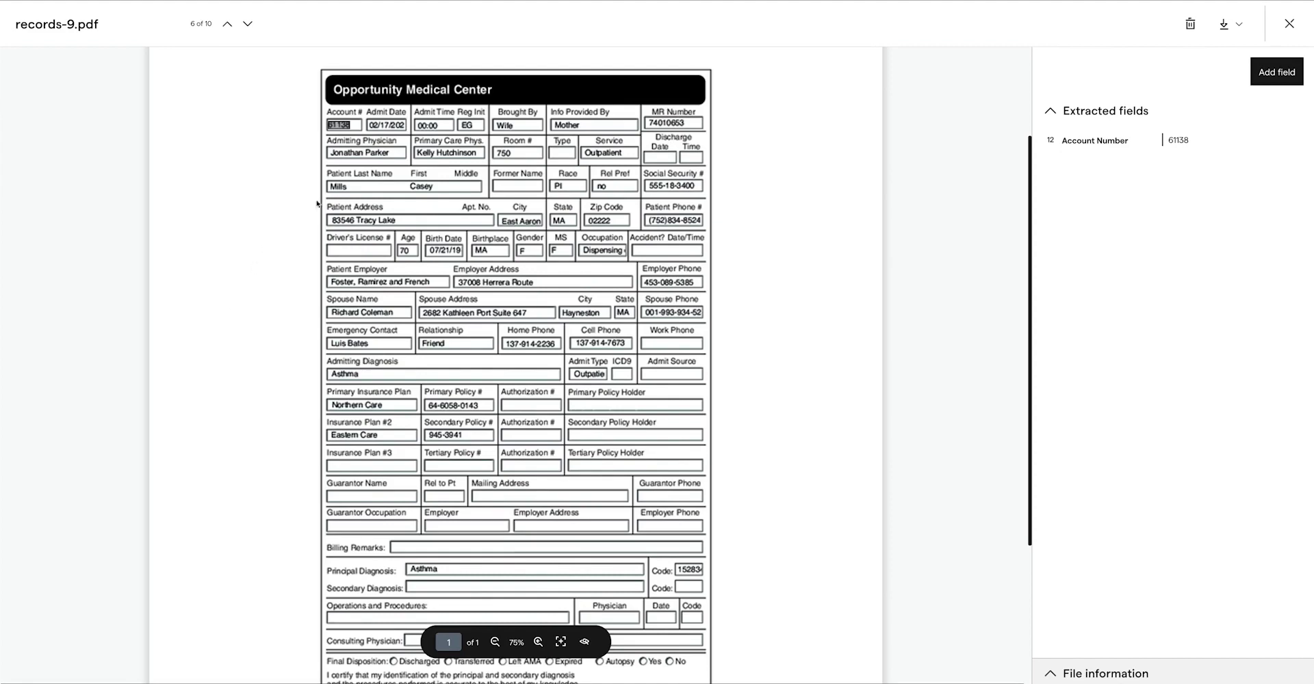
left_click(335, 185)
type("Last Name")
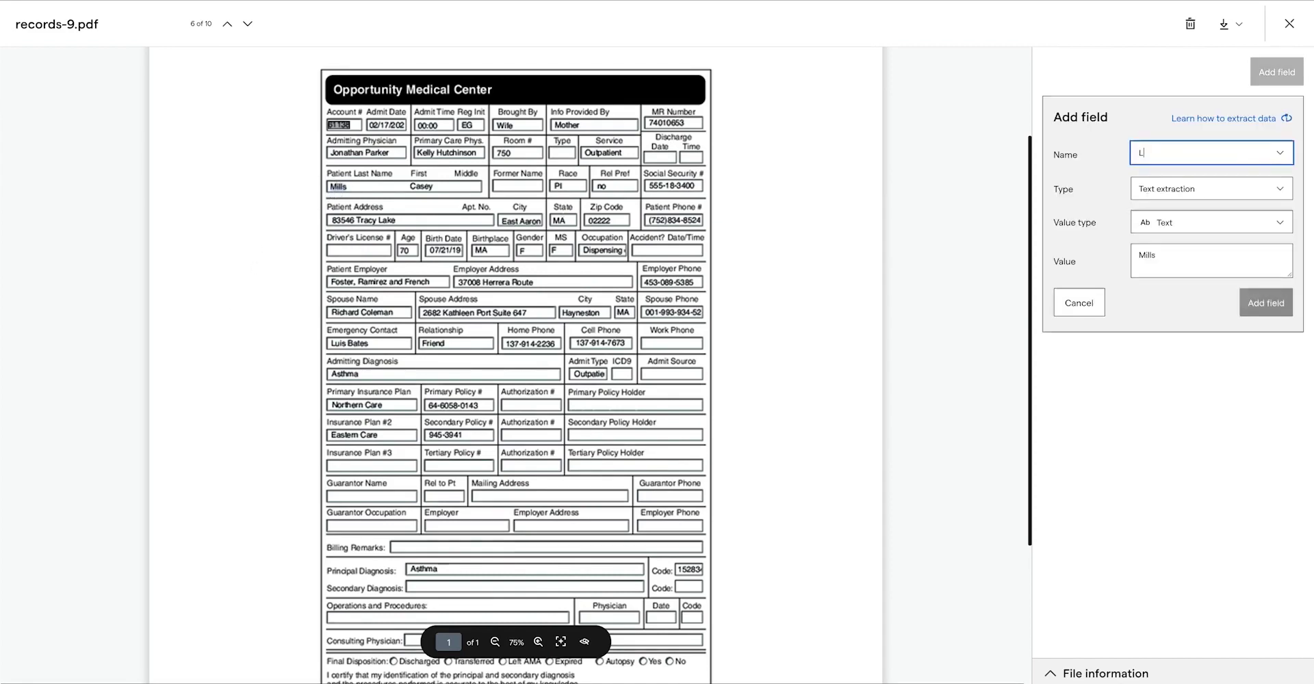
left_click(1265, 303)
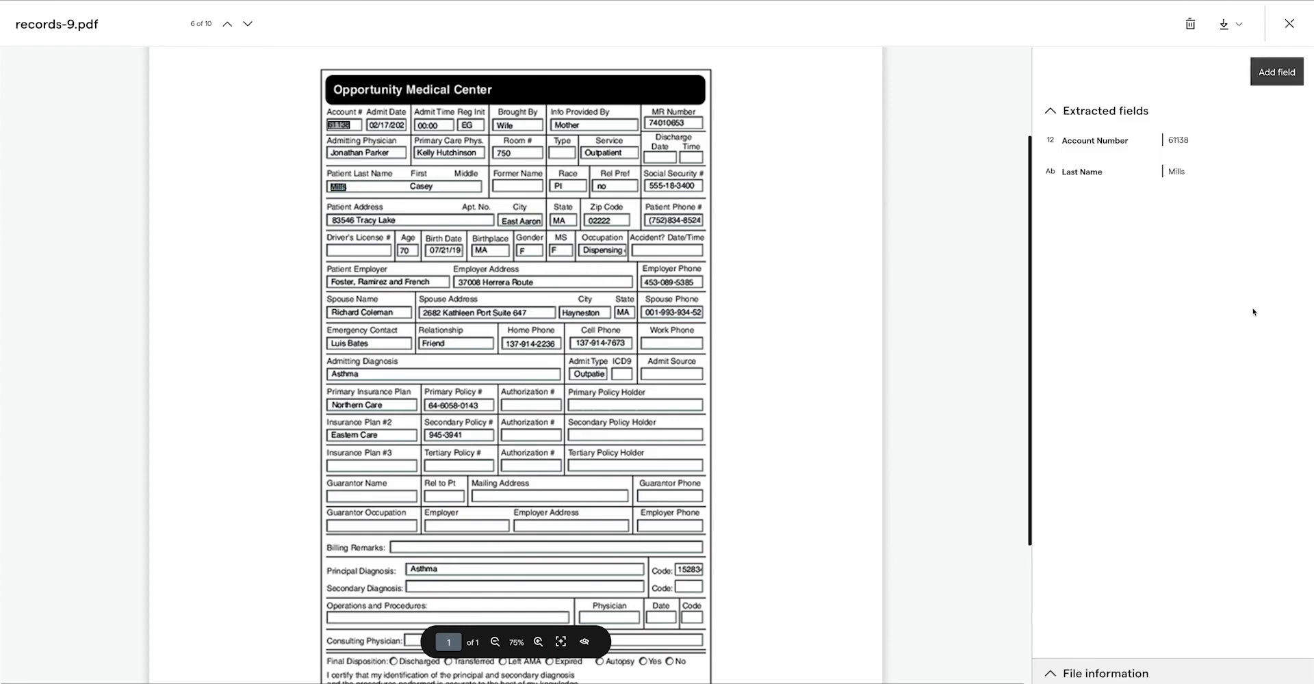
left_click(419, 186)
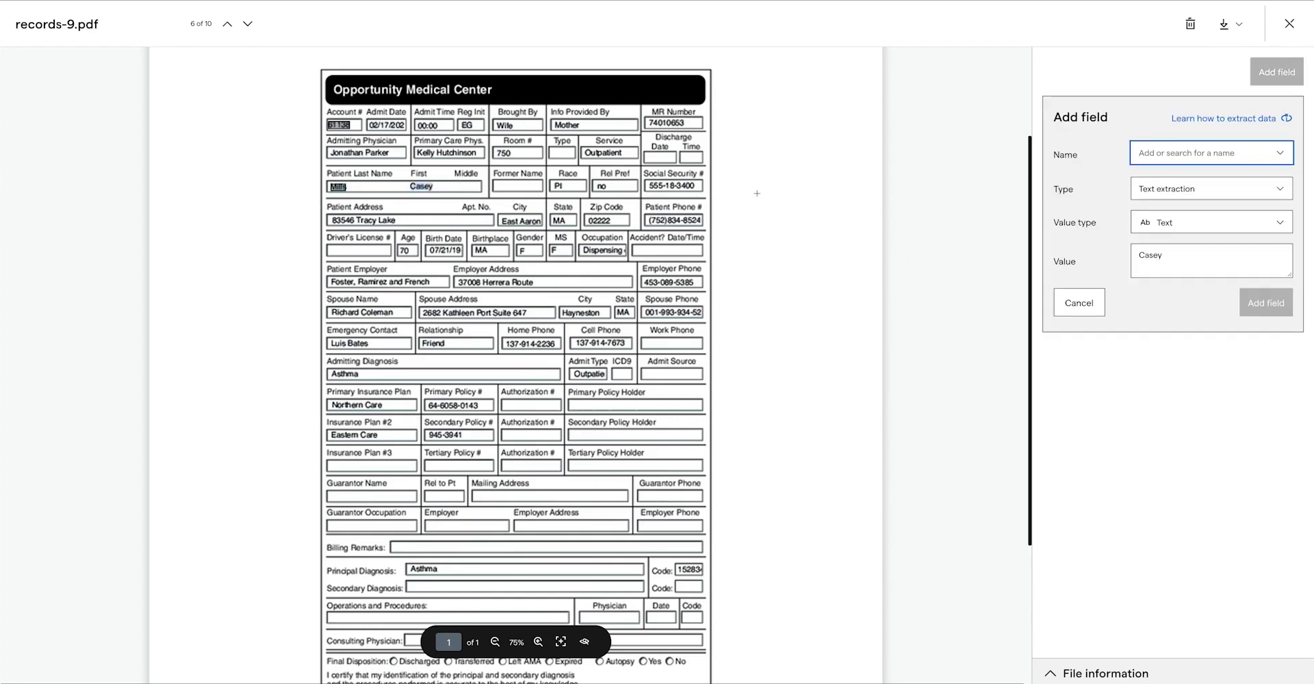
type("First Name")
left_click(1265, 302)
left_click(1276, 72)
left_click(359, 153)
type("Physician")
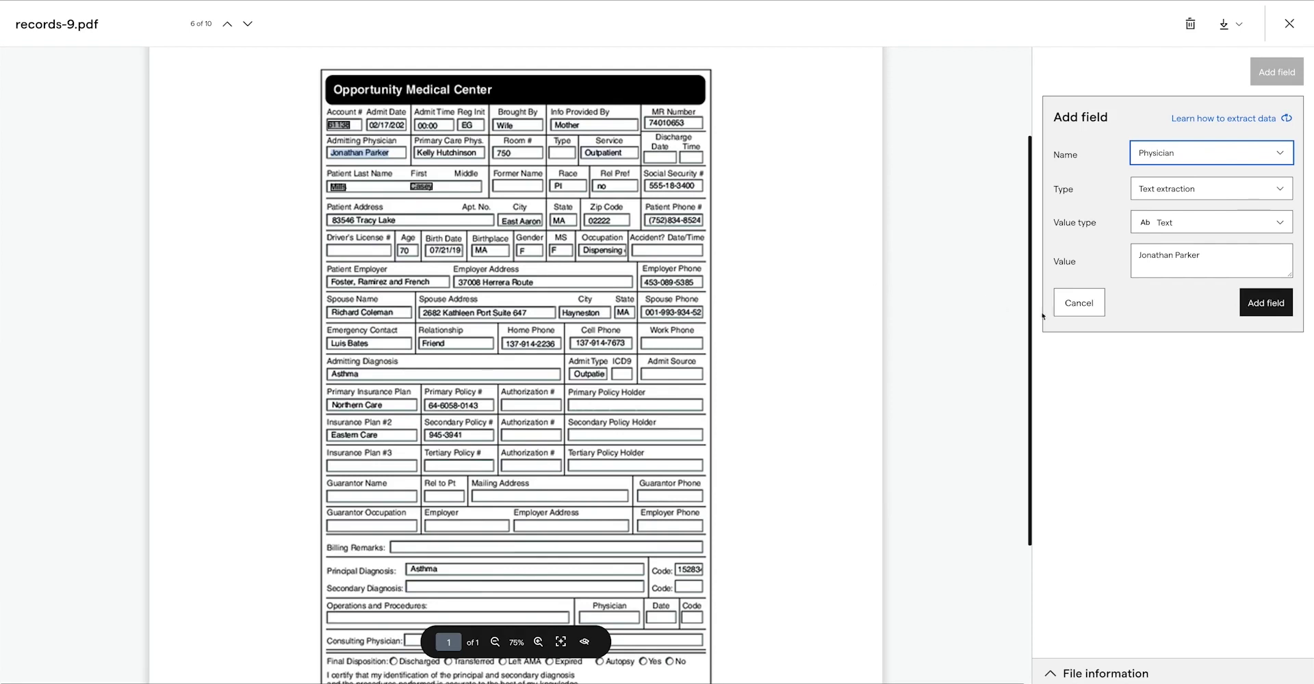
left_click(1266, 303)
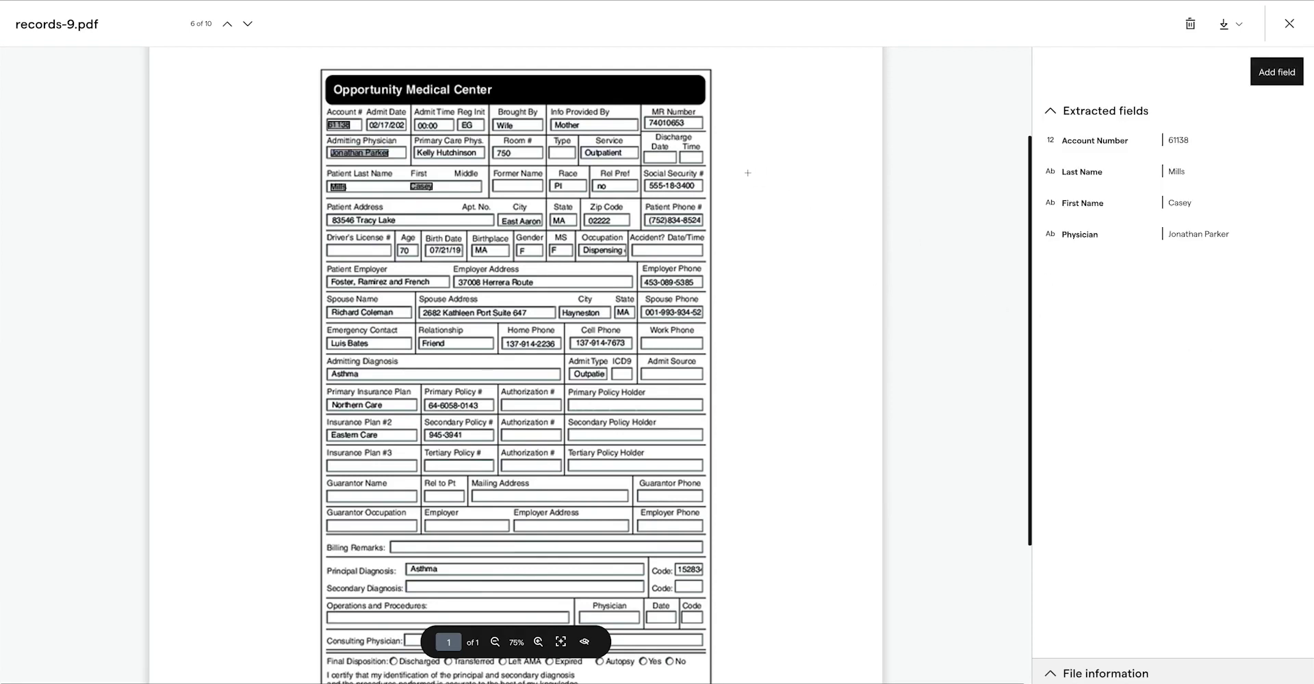
left_click(1276, 72)
left_click(666, 123)
type("MR Number")
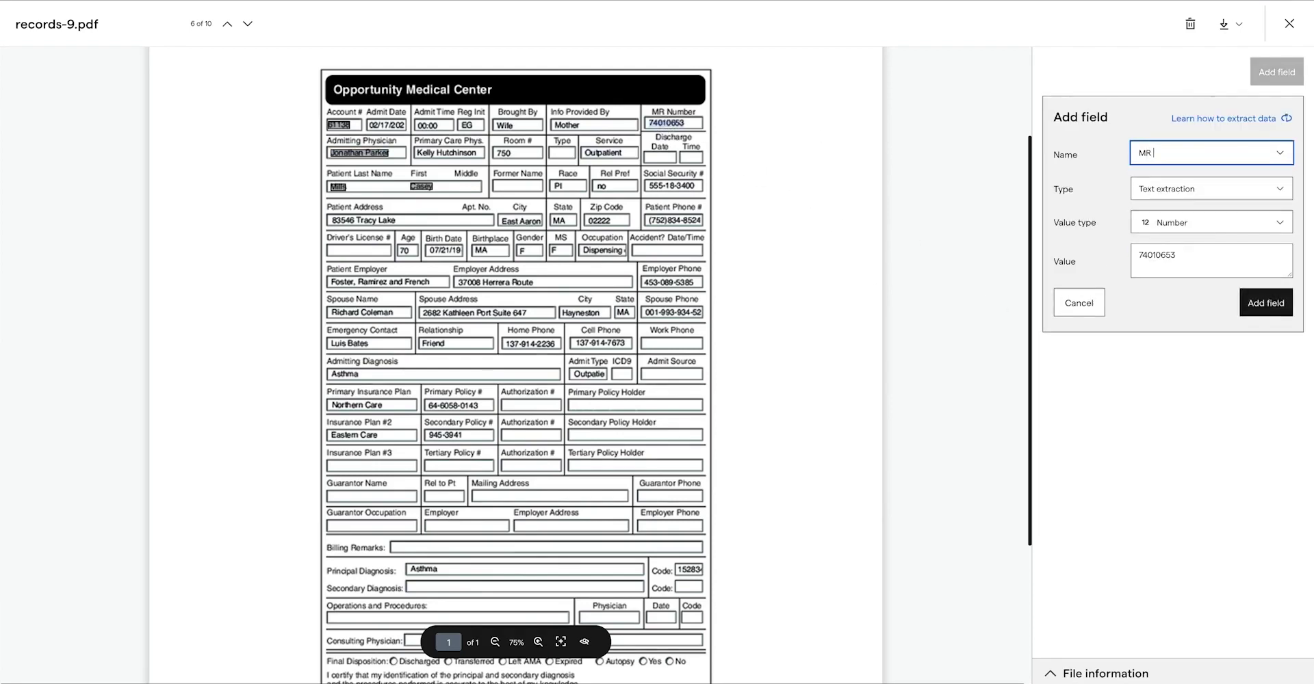
left_click(1253, 307)
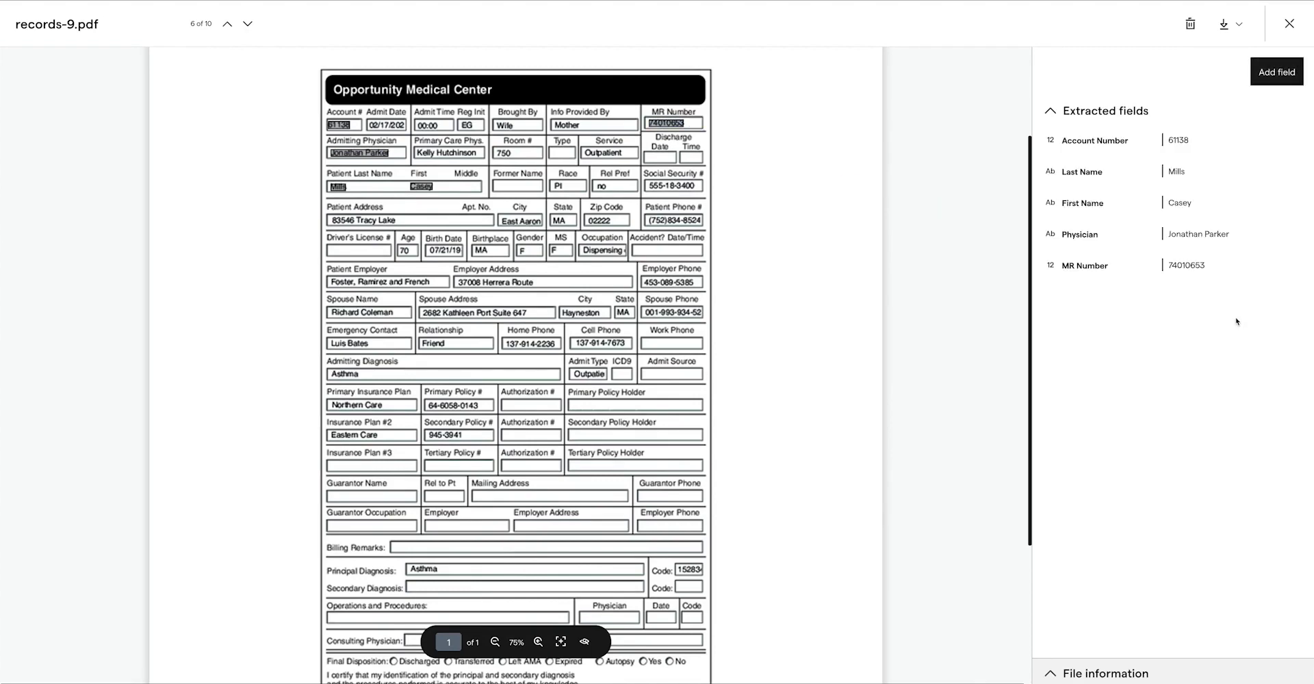
left_click(1289, 24)
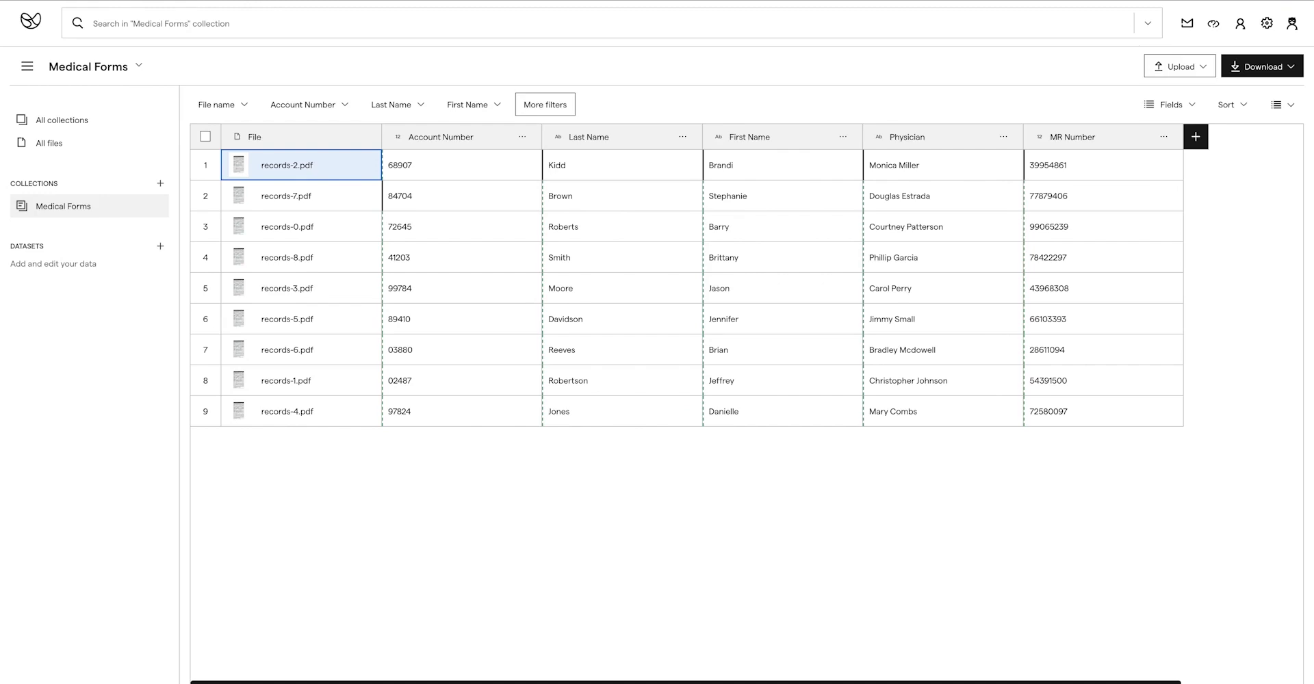
Upload one more form PDF and export all file records as a CSV.
left_click_drag(1091, 346, 877, 452)
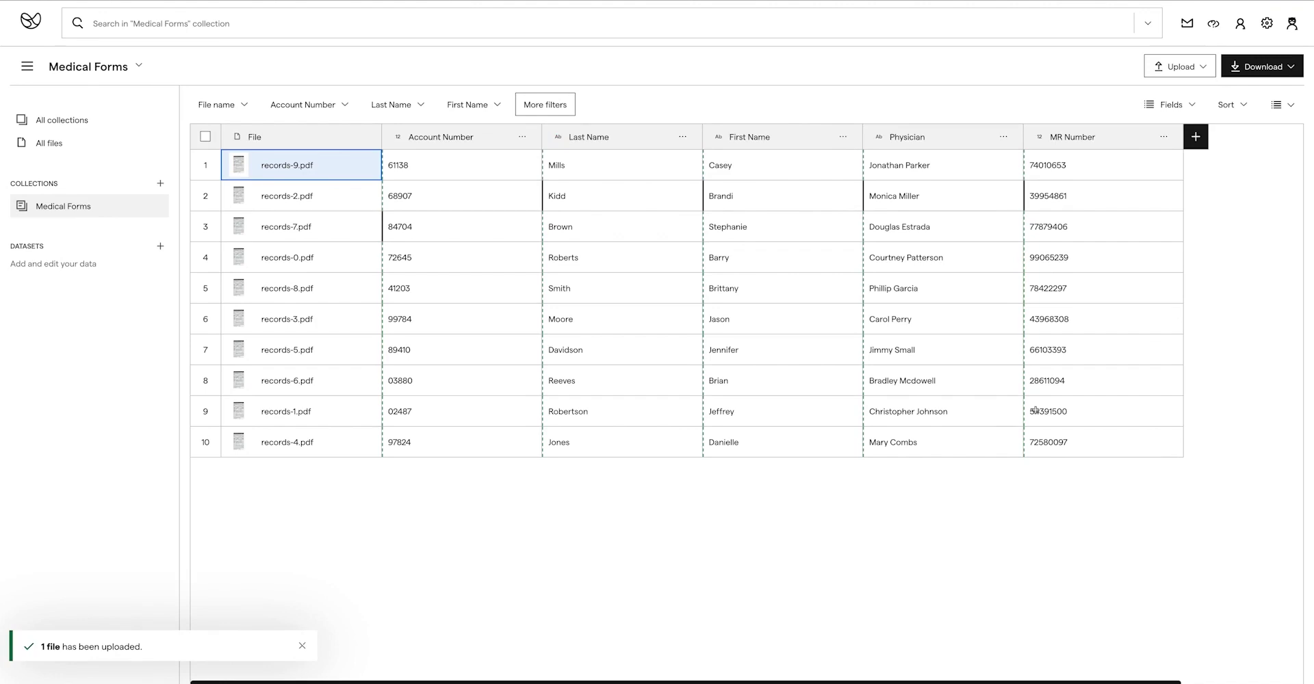
left_click(1283, 74)
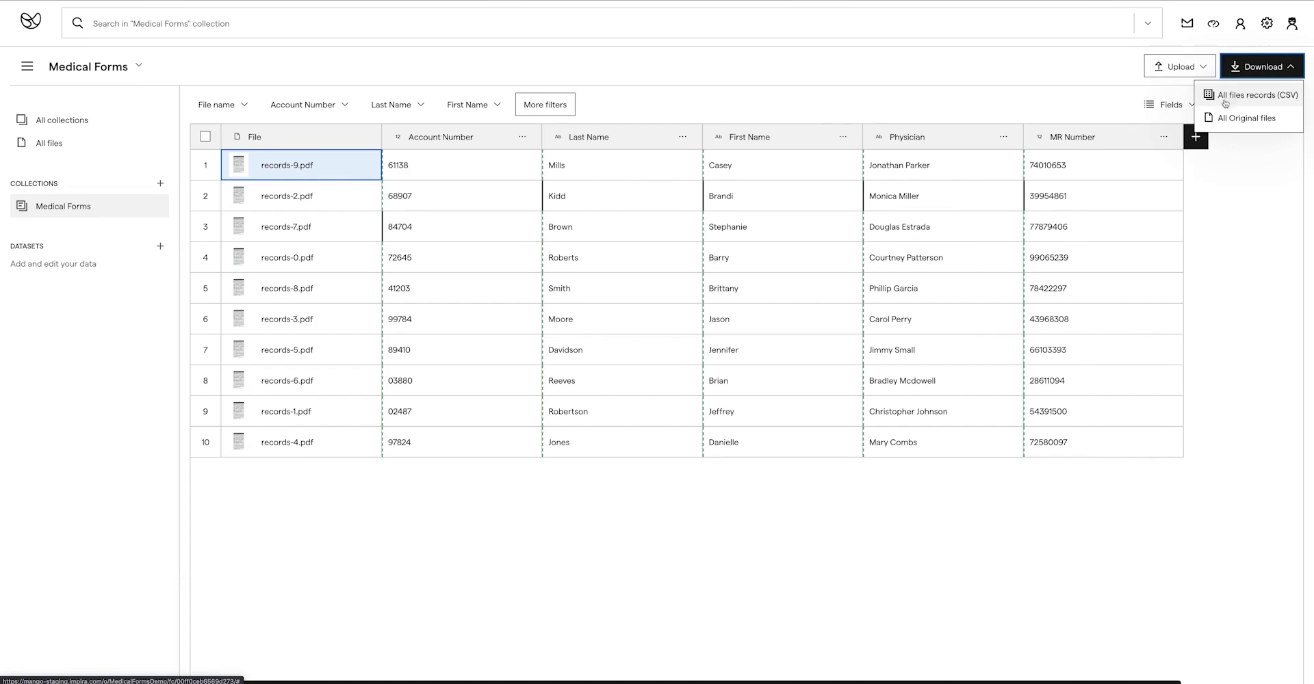
left_click(984, 91)
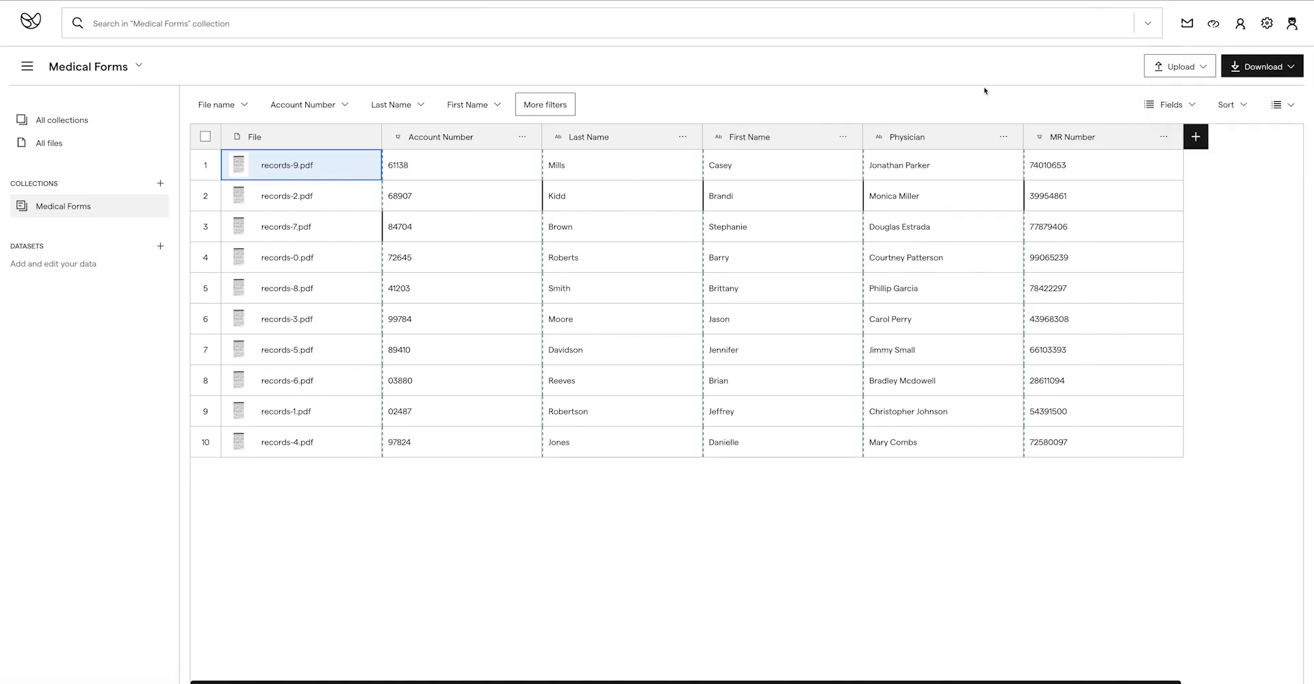